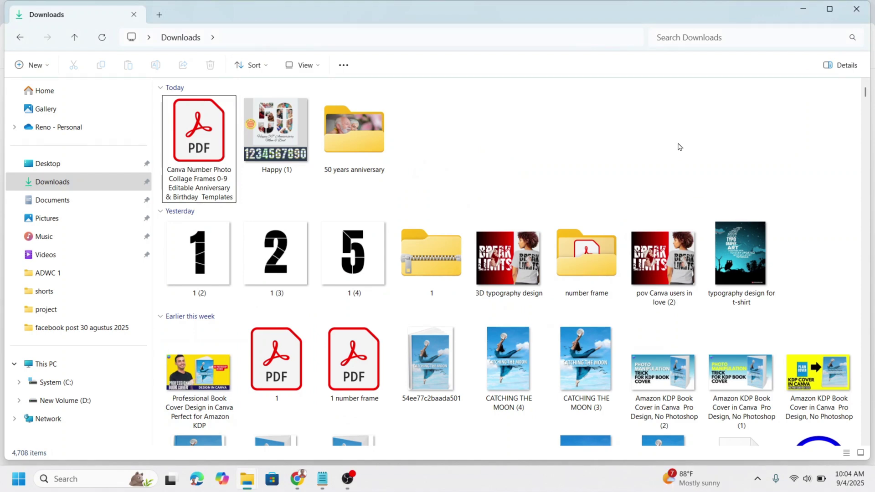
Open the Canva Number Photo Collage Frames PDF from Downloads in Acrobat Reader
{"action": "left_click", "coordinate": [204, 148]}
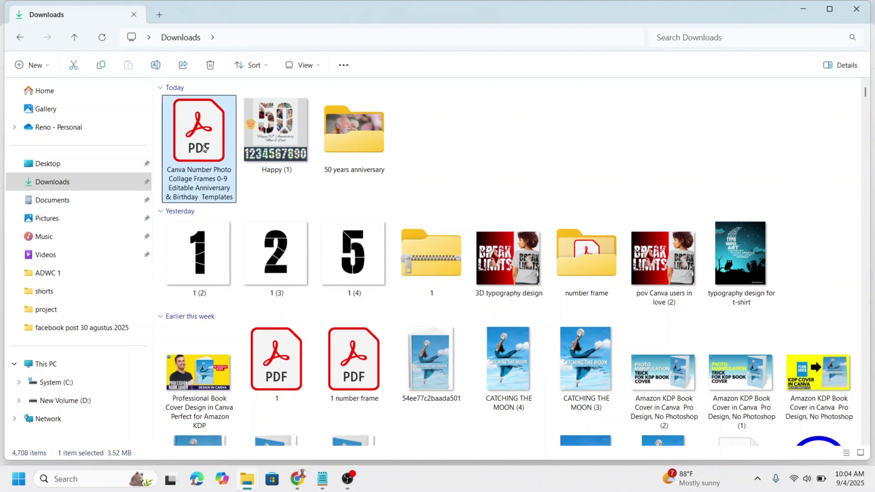
{"action": "double_click", "coordinate": [204, 148]}
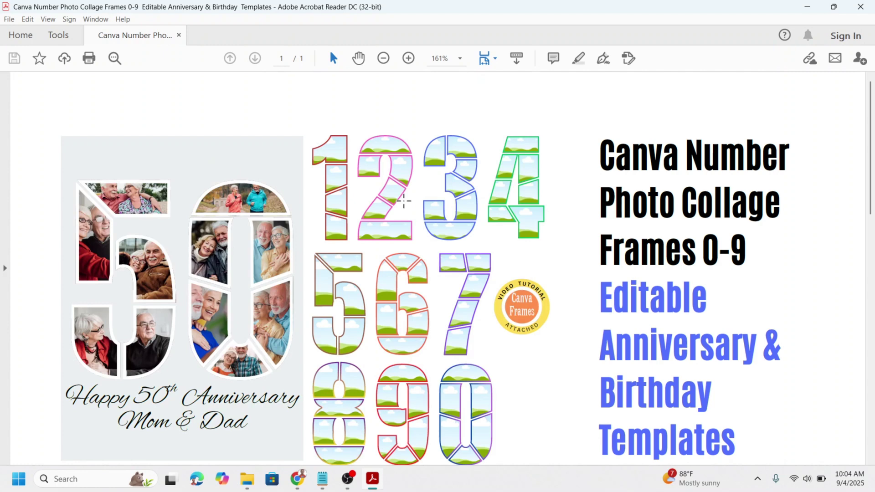
Scroll the PDF down to the How It Works steps with the Canva template link
{"action": "scroll", "coordinate": [404, 208], "scroll_direction": "down", "scroll_amount": 3}
{"action": "scroll", "coordinate": [404, 208], "scroll_direction": "down", "scroll_amount": 4}
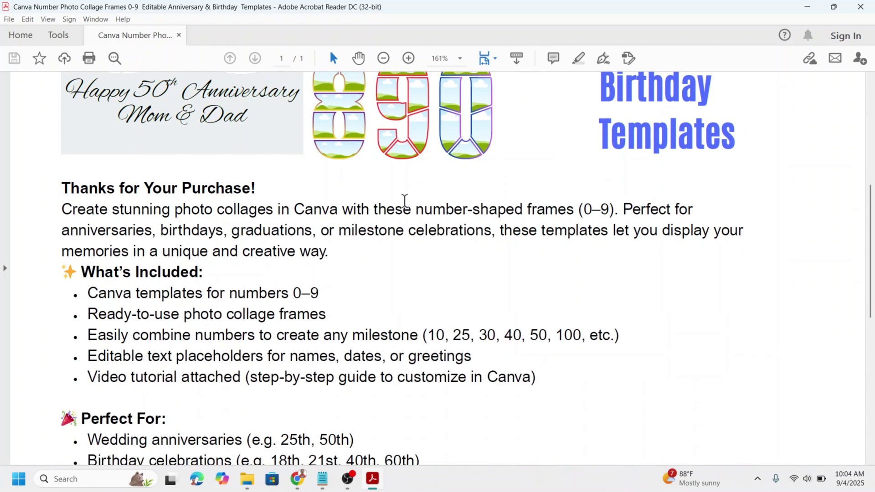
{"action": "scroll", "coordinate": [405, 209], "scroll_direction": "down", "scroll_amount": 2}
{"action": "scroll", "coordinate": [406, 208], "scroll_direction": "down", "scroll_amount": 2}
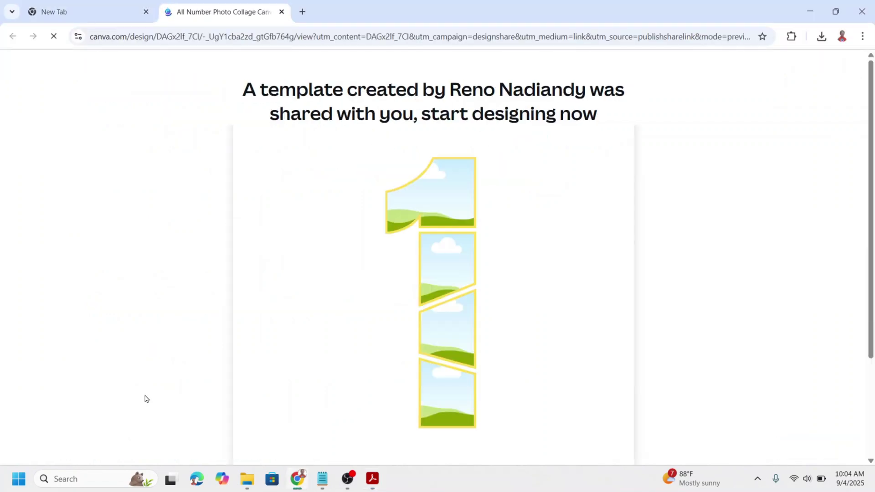
Open the shared number collage template in the Canva editor with Edit template
{"action": "scroll", "coordinate": [569, 356], "scroll_direction": "down", "scroll_amount": 3}
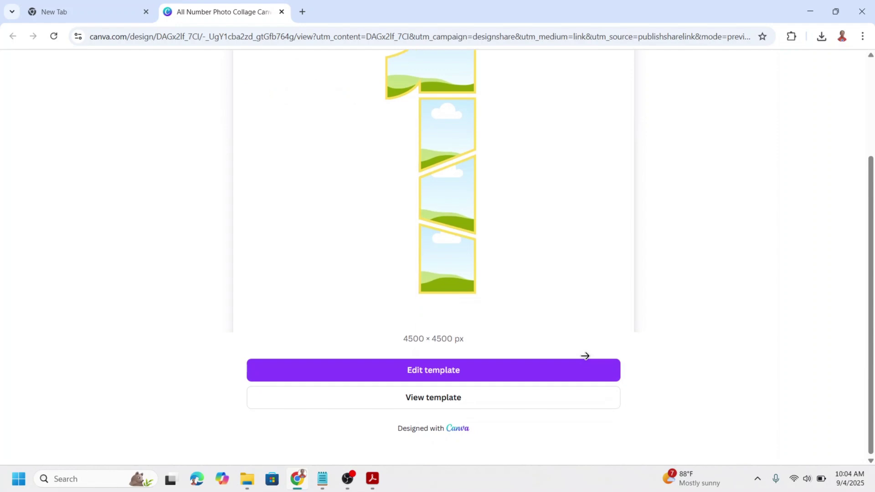
{"action": "left_click", "coordinate": [447, 373]}
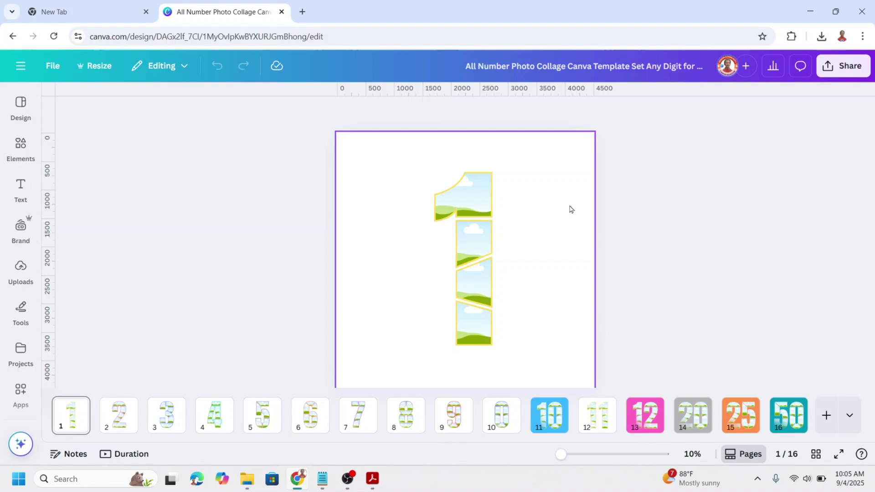
Select all the number 1 frames and give their outline a red-orange gradient
{"action": "left_click_drag", "start_coordinate": [397, 142], "coordinate": [532, 378]}
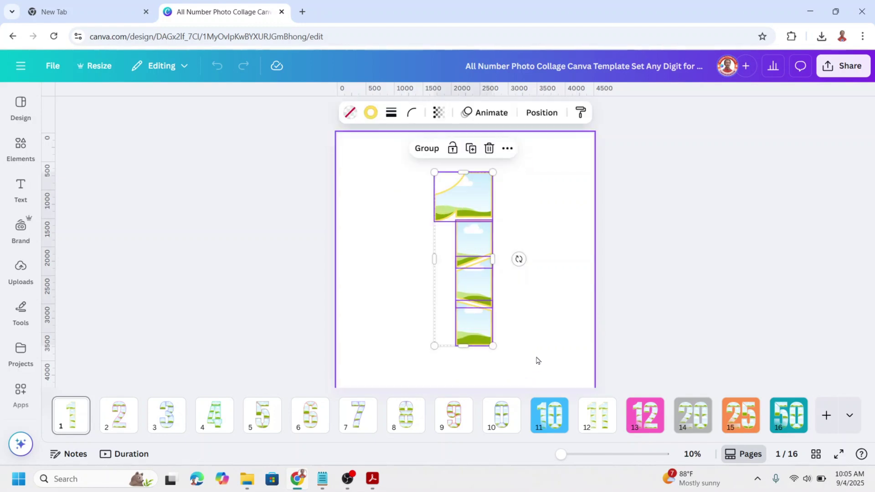
{"action": "left_click", "coordinate": [369, 115]}
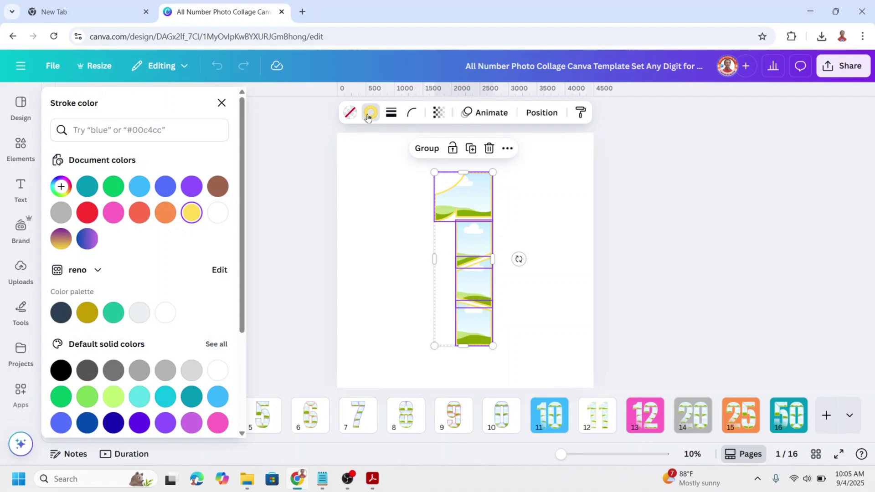
{"action": "left_click", "coordinate": [138, 215]}
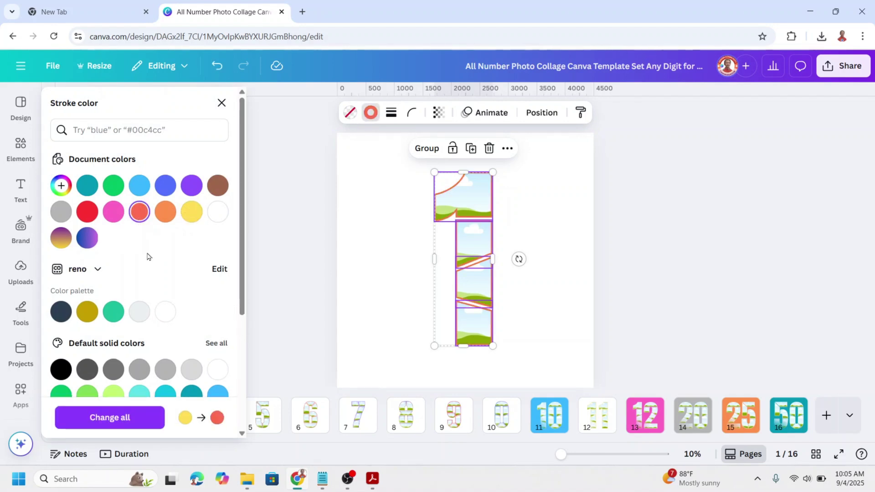
{"action": "scroll", "coordinate": [146, 250], "scroll_direction": "down", "scroll_amount": 4}
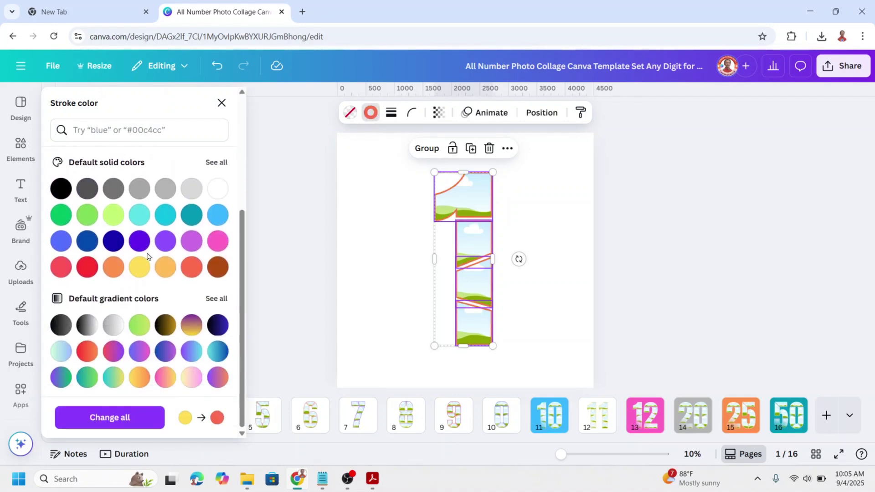
{"action": "left_click", "coordinate": [85, 355]}
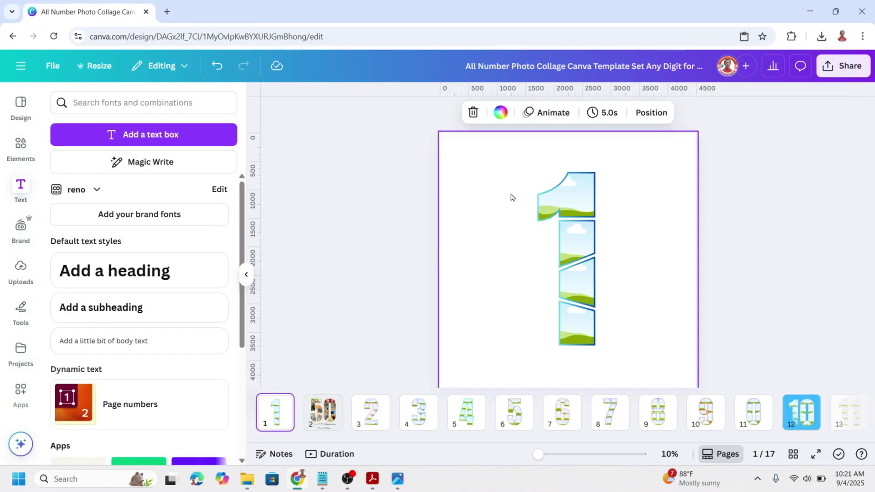
Try red and a purple-yellow gradient as page background, then settle on light grey
{"action": "left_click", "coordinate": [486, 181]}
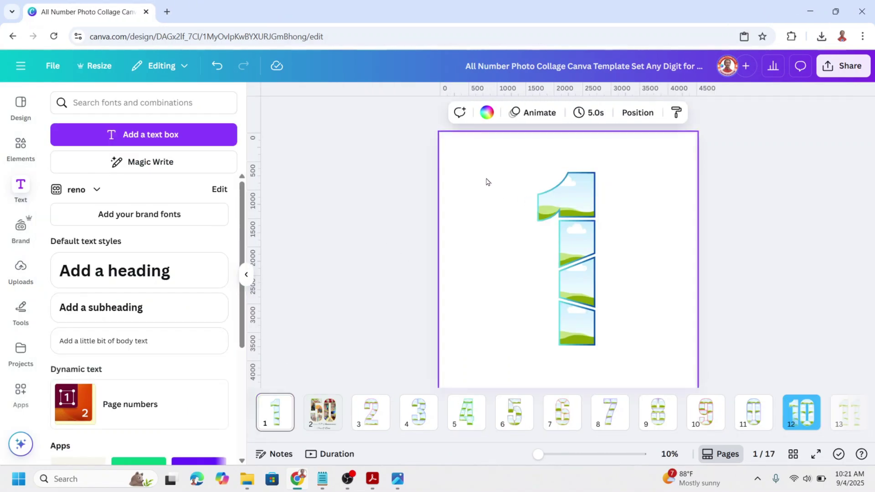
{"action": "left_click", "coordinate": [487, 112]}
{"action": "left_click", "coordinate": [166, 209]}
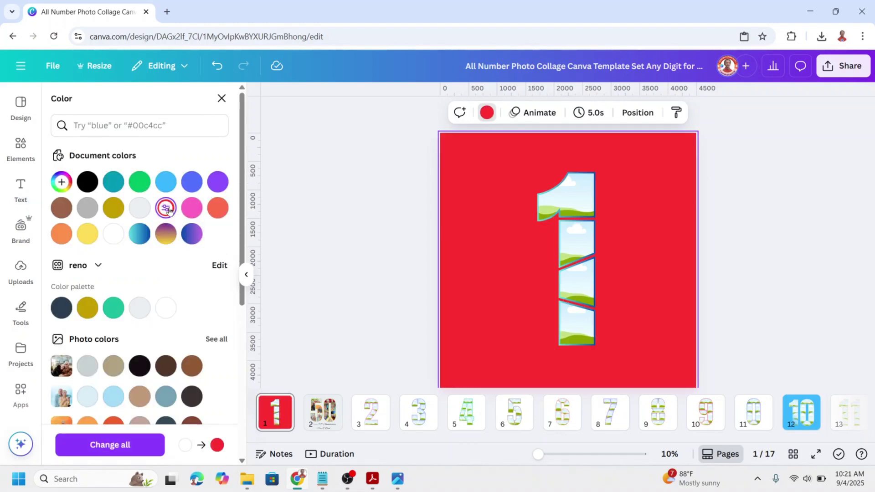
{"action": "left_click", "coordinate": [169, 236]}
{"action": "scroll", "coordinate": [168, 250], "scroll_direction": "down", "scroll_amount": 3}
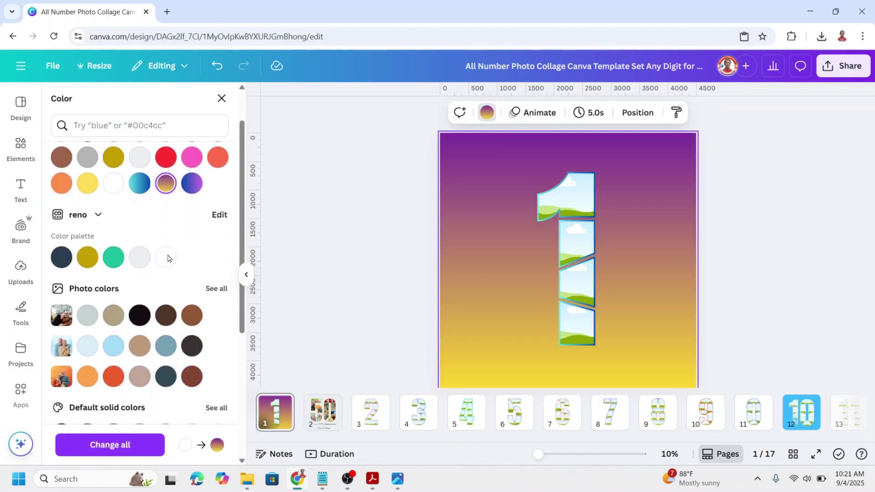
{"action": "left_click", "coordinate": [88, 253]}
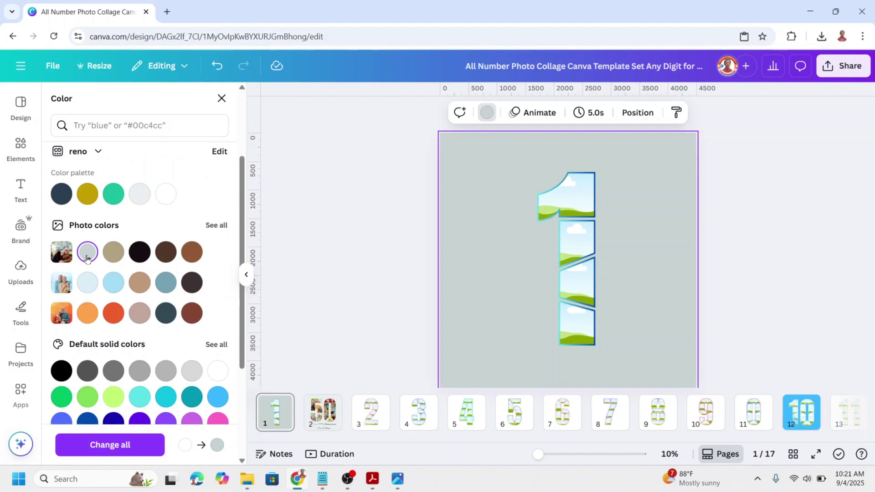
{"action": "scroll", "coordinate": [180, 303], "scroll_direction": "down", "scroll_amount": 2}
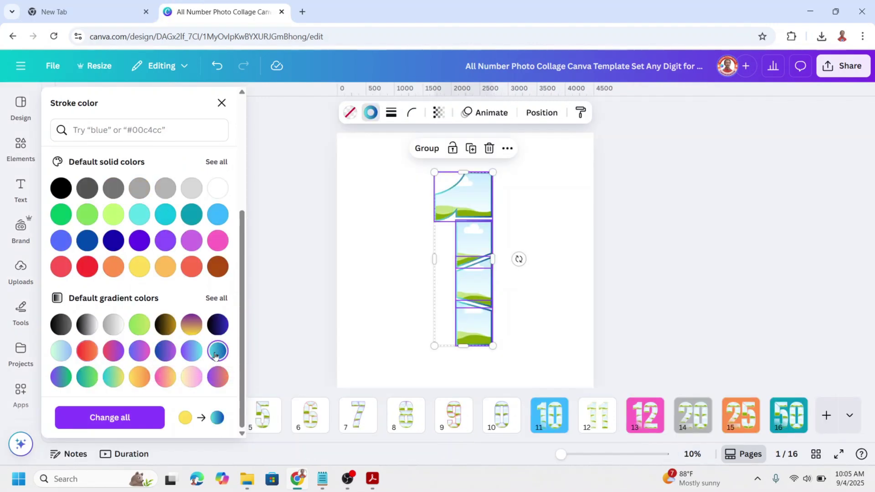
Add a blank page after page 1 and copy the number 5 collage from page 6
{"action": "left_click", "coordinate": [391, 288]}
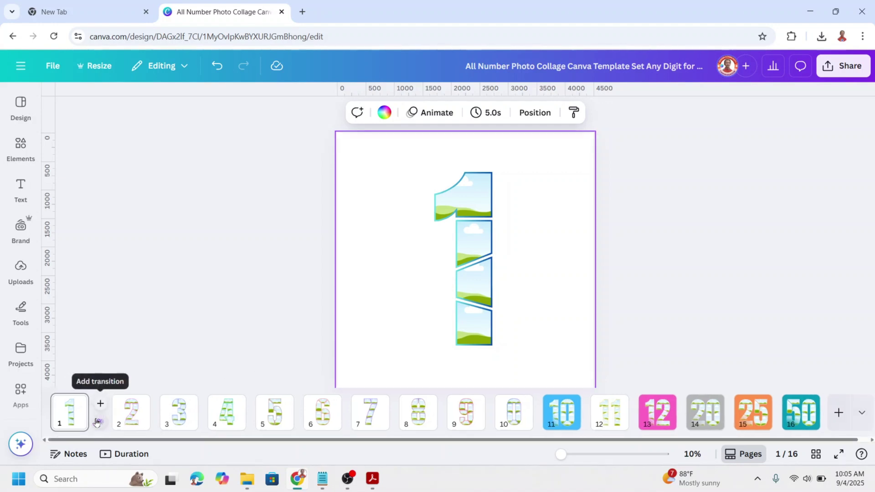
{"action": "left_click", "coordinate": [101, 405]}
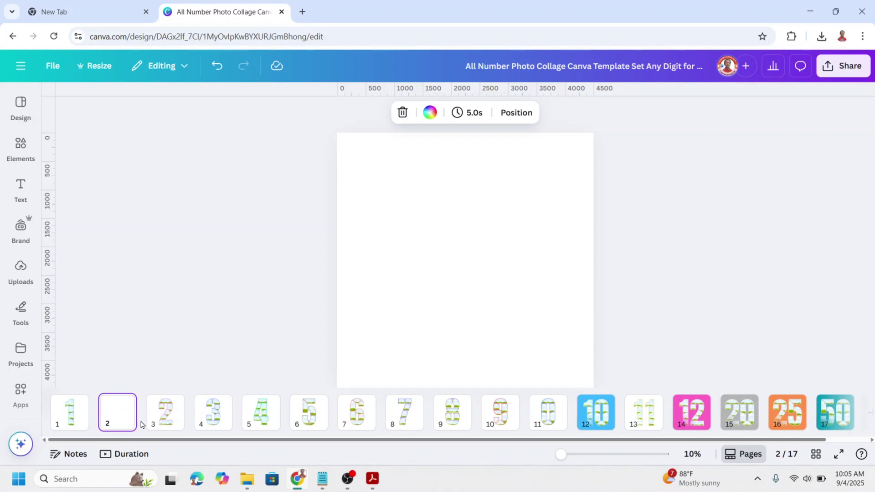
{"action": "left_click", "coordinate": [314, 419]}
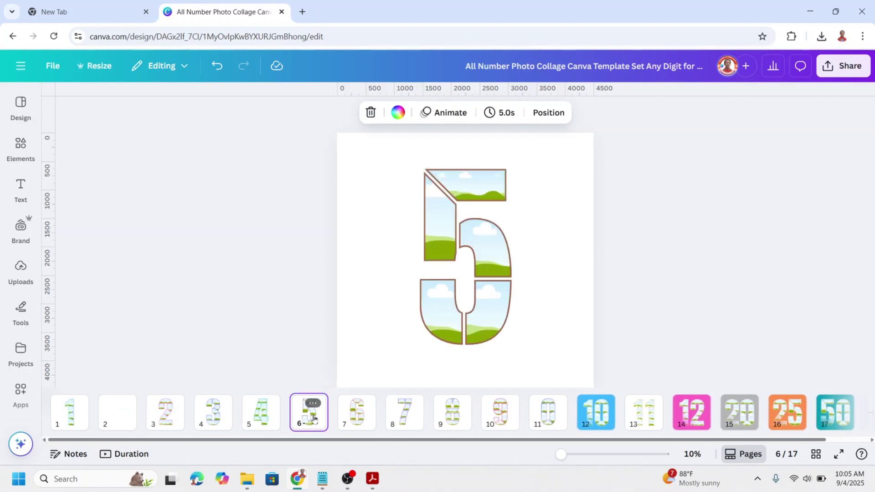
{"action": "left_click_drag", "start_coordinate": [380, 150], "coordinate": [545, 378]}
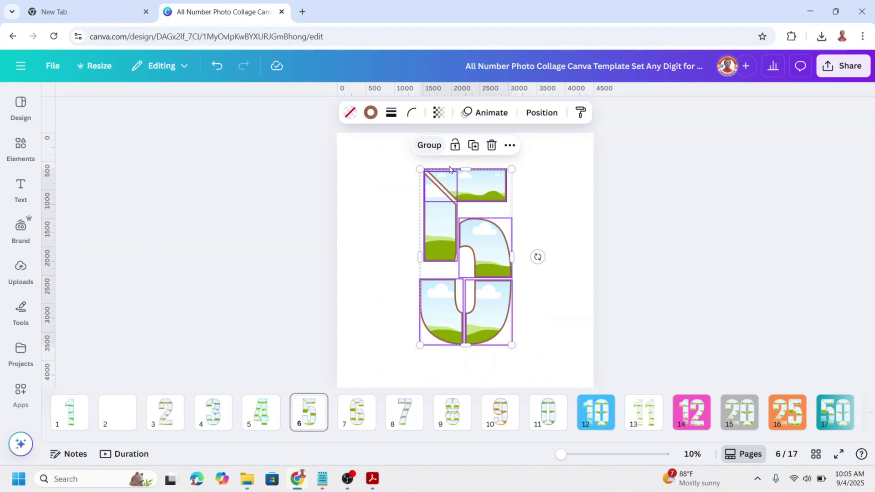
{"action": "right_click", "coordinate": [487, 247]}
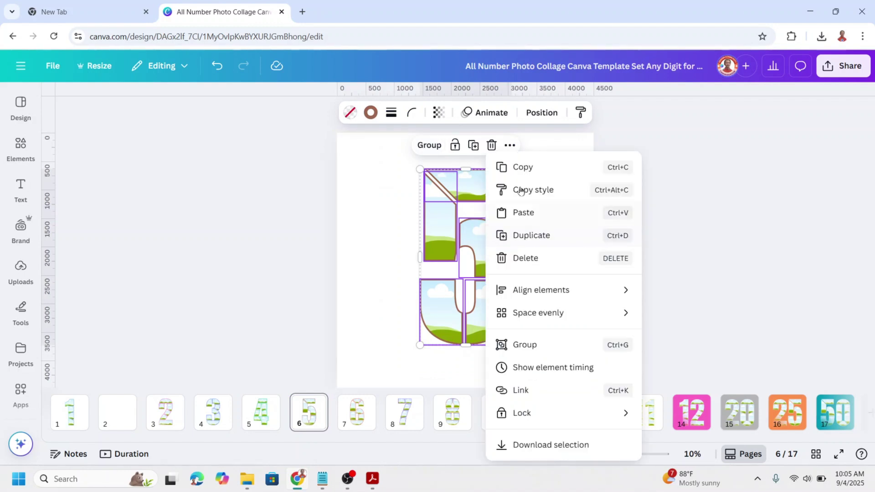
{"action": "left_click", "coordinate": [505, 167]}
Paste the 5 collage onto page 2, group it and shift it left and down
{"action": "left_click", "coordinate": [133, 412]}
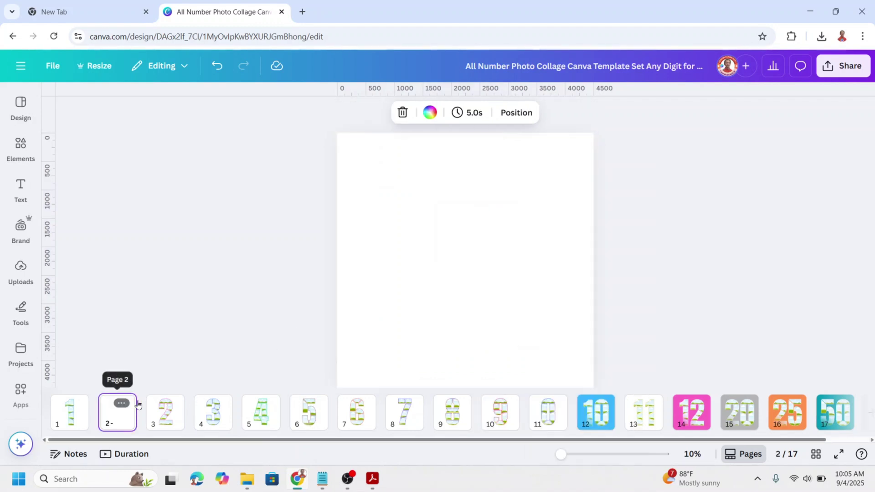
{"action": "right_click", "coordinate": [415, 228]}
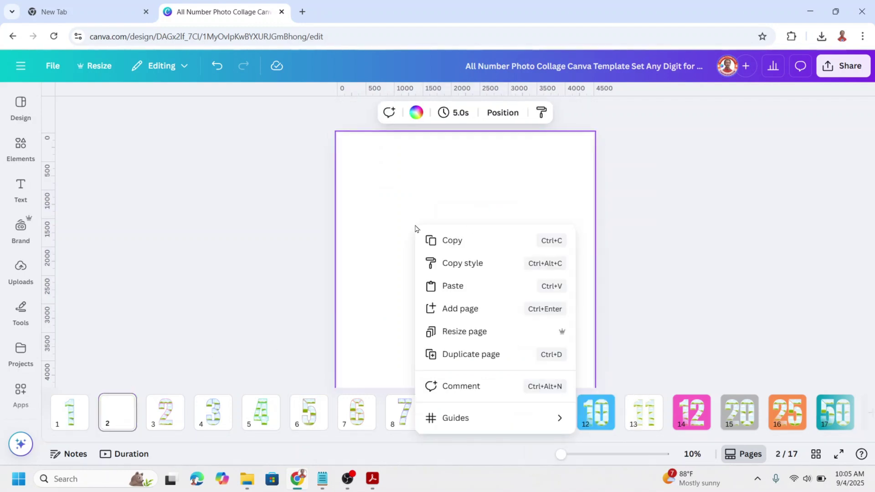
{"action": "left_click", "coordinate": [452, 293]}
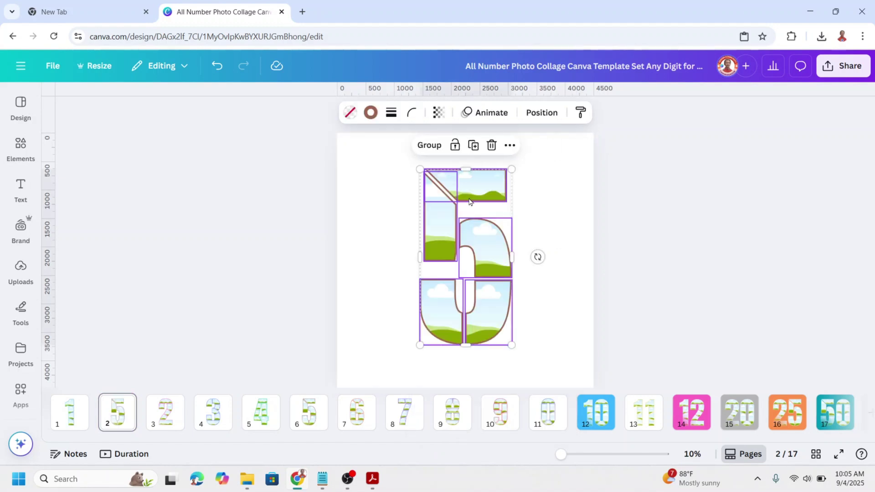
{"action": "left_click", "coordinate": [429, 145]}
{"action": "left_click_drag", "start_coordinate": [498, 191], "coordinate": [444, 215]}
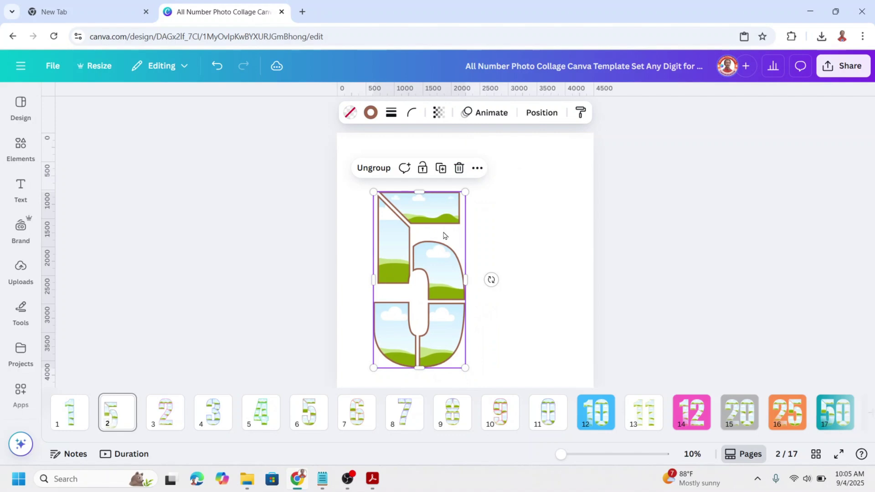
Copy the number 0 collage from page 11, then paste, group and place it beside the 5 on page 2
{"action": "left_click", "coordinate": [548, 415]}
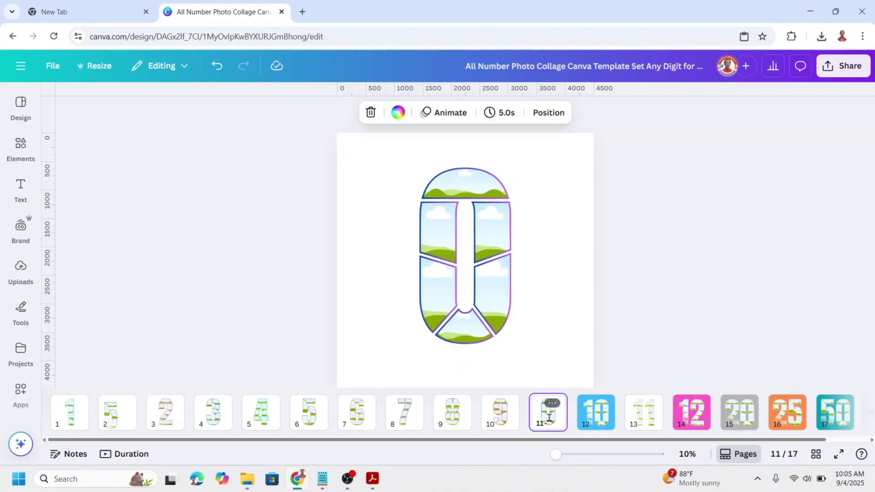
{"action": "left_click_drag", "start_coordinate": [383, 147], "coordinate": [558, 371]}
{"action": "right_click", "coordinate": [471, 186]}
{"action": "left_click", "coordinate": [509, 167]}
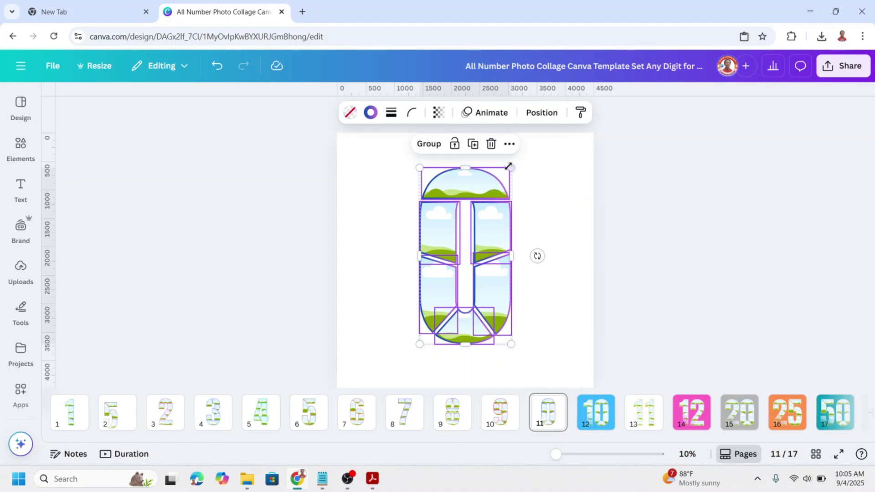
{"action": "left_click", "coordinate": [117, 412]}
{"action": "right_click", "coordinate": [524, 255]}
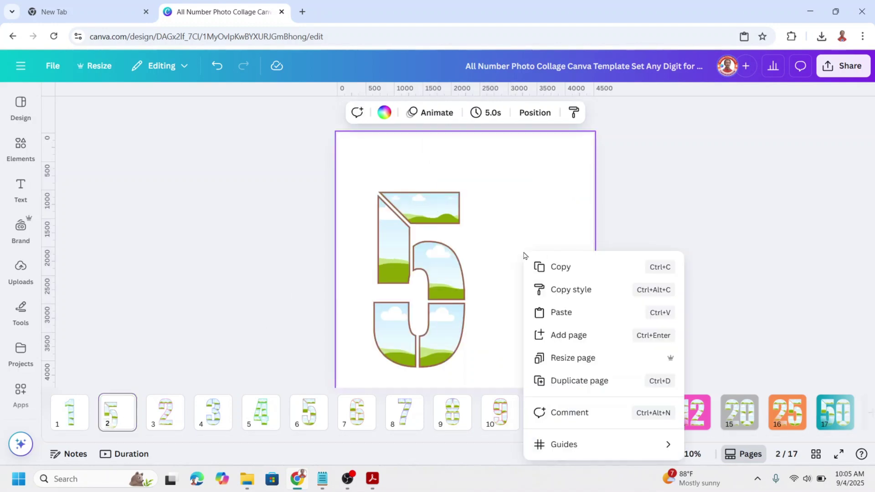
{"action": "left_click", "coordinate": [568, 314]}
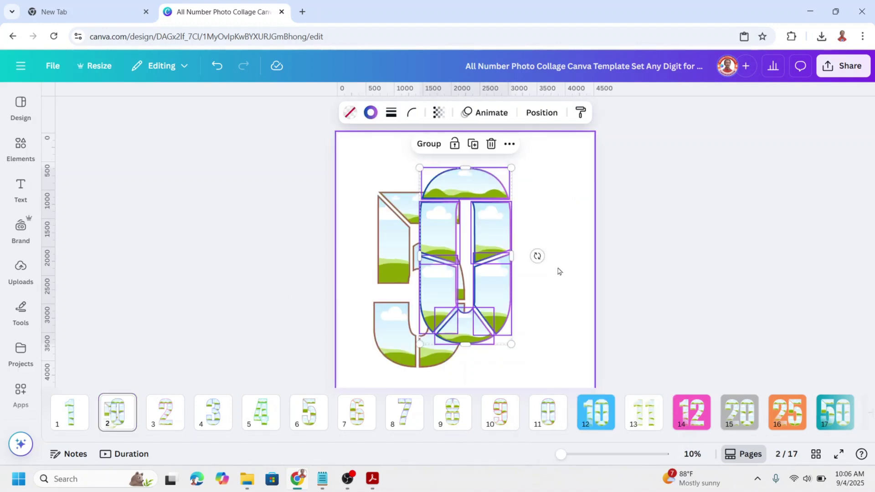
{"action": "left_click", "coordinate": [429, 143]}
{"action": "left_click_drag", "start_coordinate": [469, 185], "coordinate": [526, 210]}
{"action": "left_click", "coordinate": [542, 360]}
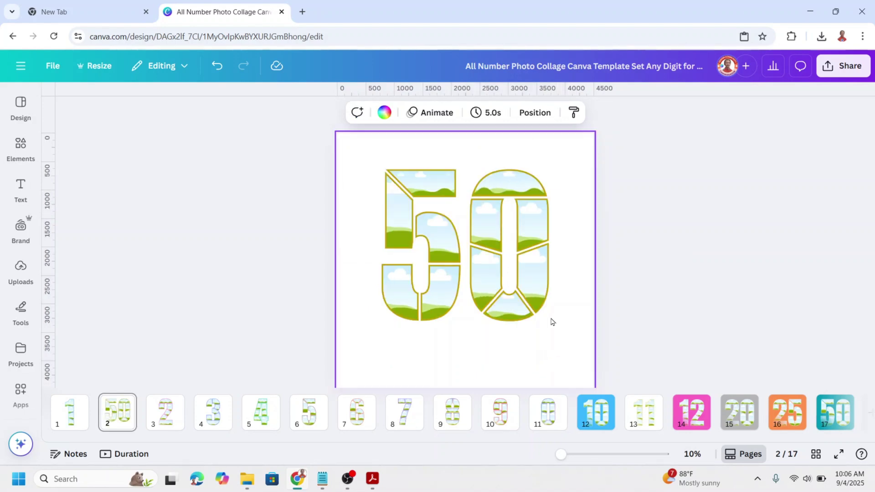
Drag all 11 photos from the '50 years anniversary' folder into Canva's Uploads panel
{"action": "left_click", "coordinate": [21, 269]}
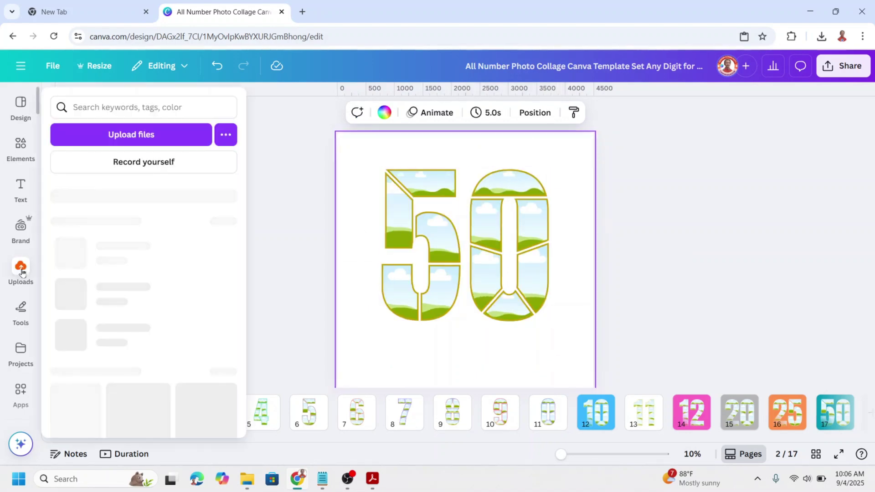
{"action": "left_click", "coordinate": [247, 482]}
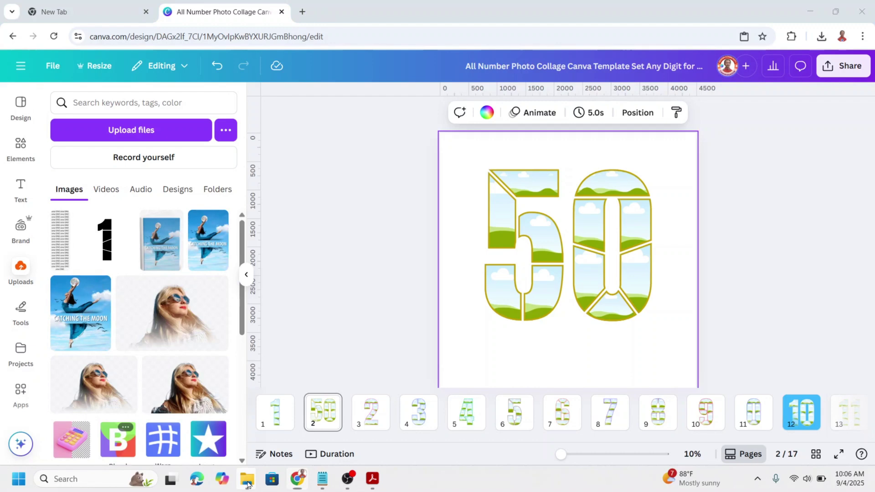
{"action": "left_click", "coordinate": [324, 426]}
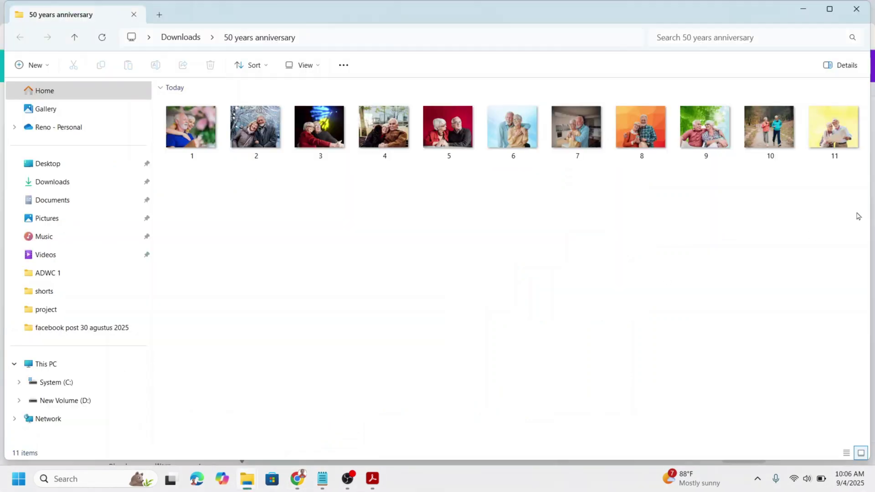
{"action": "left_click_drag", "start_coordinate": [851, 209], "coordinate": [101, 299]}
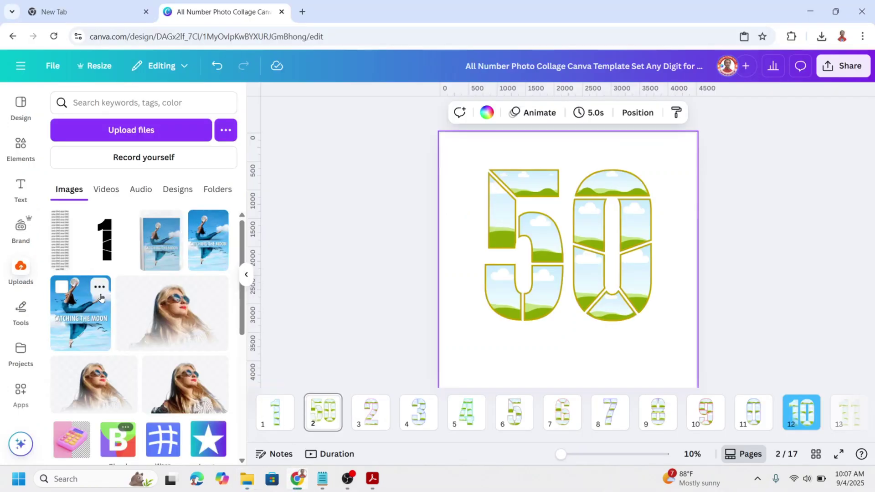
Put the green-background couple photo in the 5's top frame and the red-background one in the 0's
{"action": "left_click", "coordinate": [100, 298]}
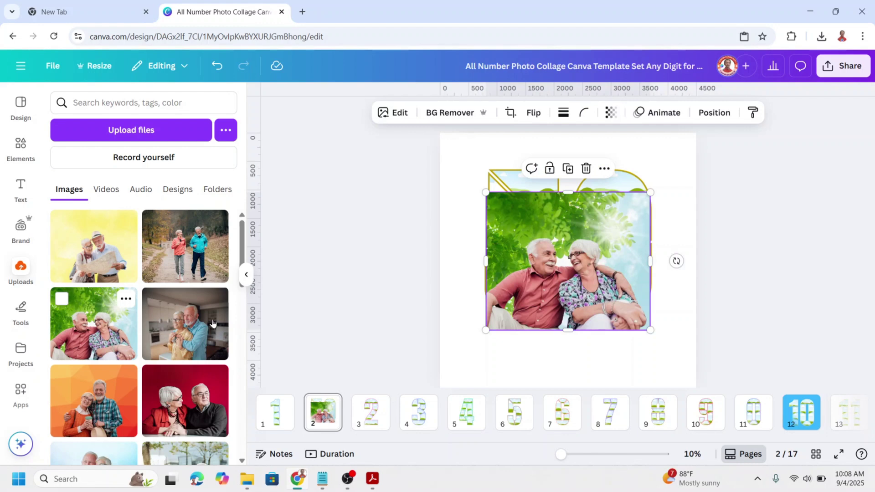
{"action": "left_click_drag", "start_coordinate": [589, 266], "coordinate": [541, 190]}
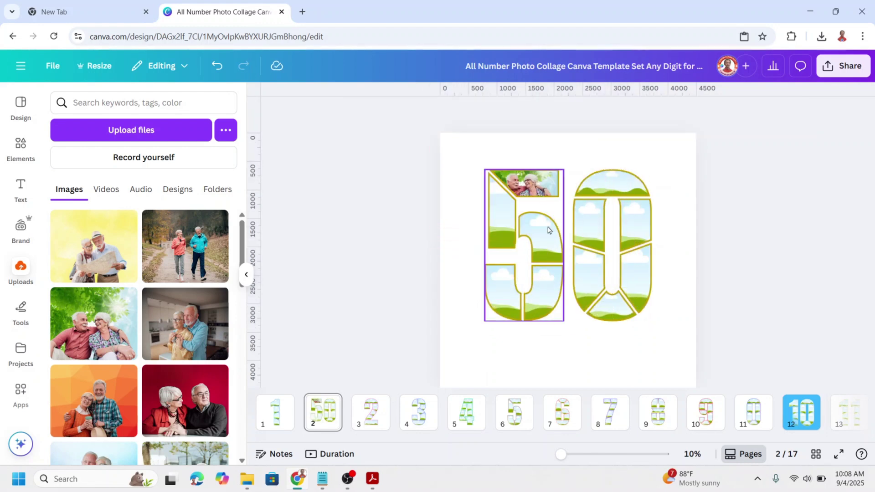
{"action": "left_click", "coordinate": [185, 401]}
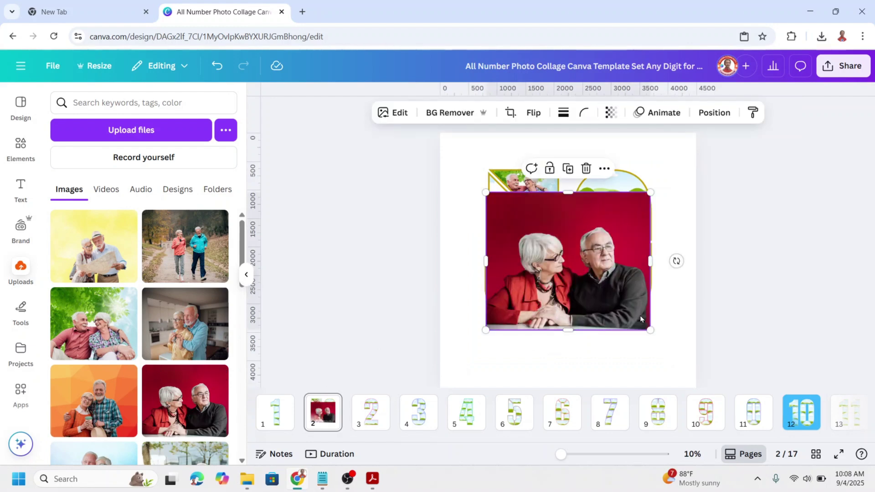
{"action": "left_click_drag", "start_coordinate": [606, 310], "coordinate": [649, 218]}
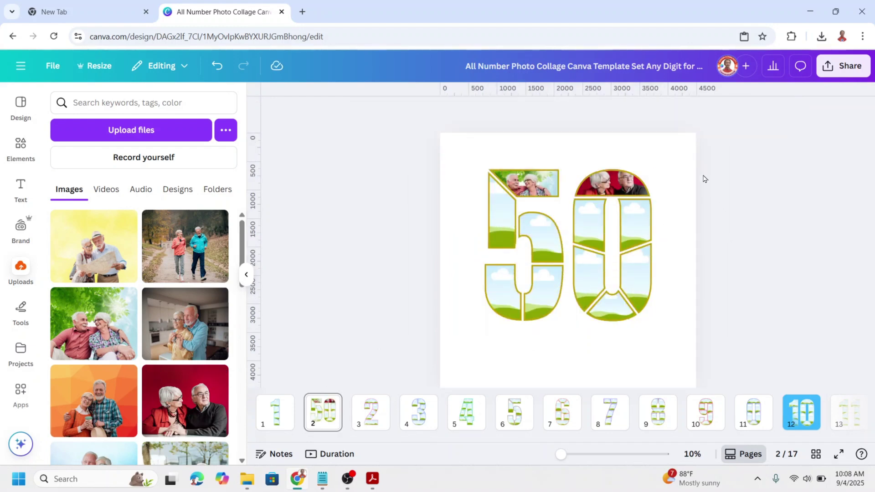
Crop the photo in the 0's top frame, shifting it slightly down, and confirm
{"action": "double_click", "coordinate": [624, 186]}
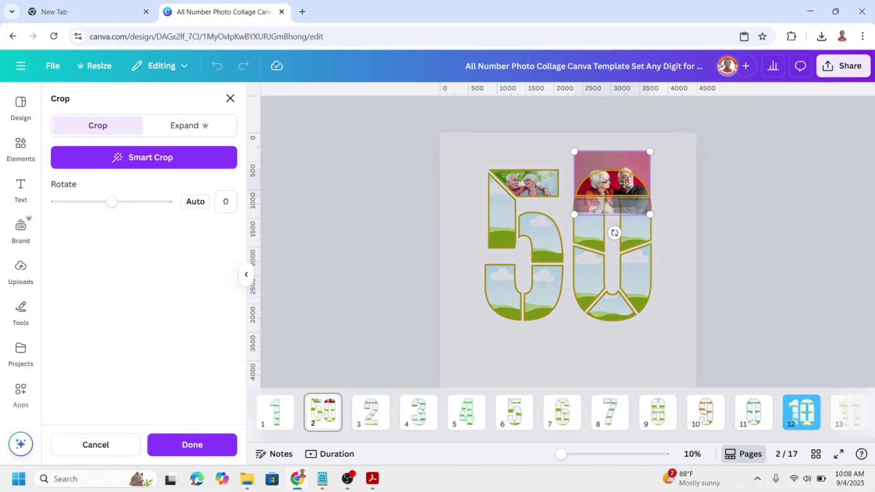
{"action": "left_click_drag", "start_coordinate": [624, 183], "coordinate": [625, 192]}
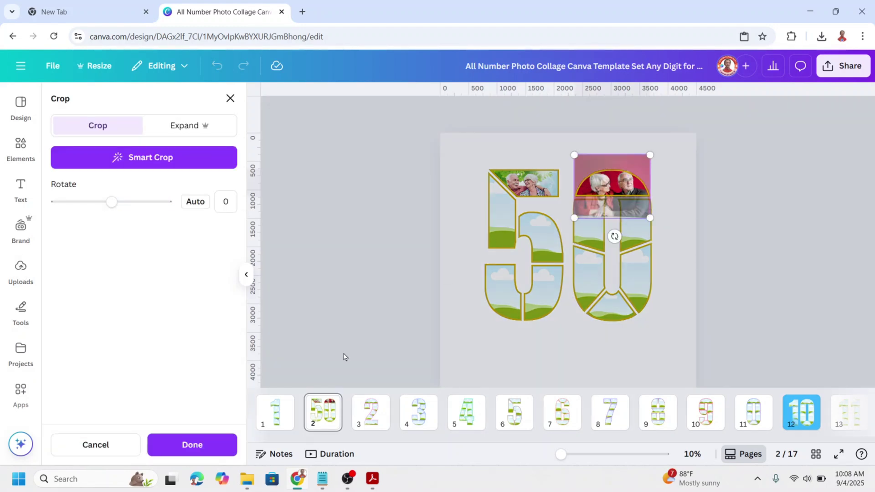
{"action": "left_click", "coordinate": [212, 446]}
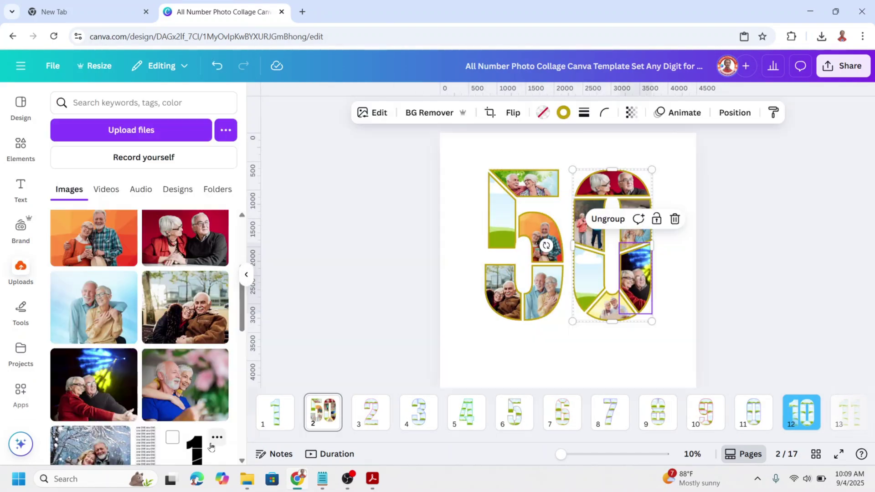
{"action": "left_click", "coordinate": [679, 359]}
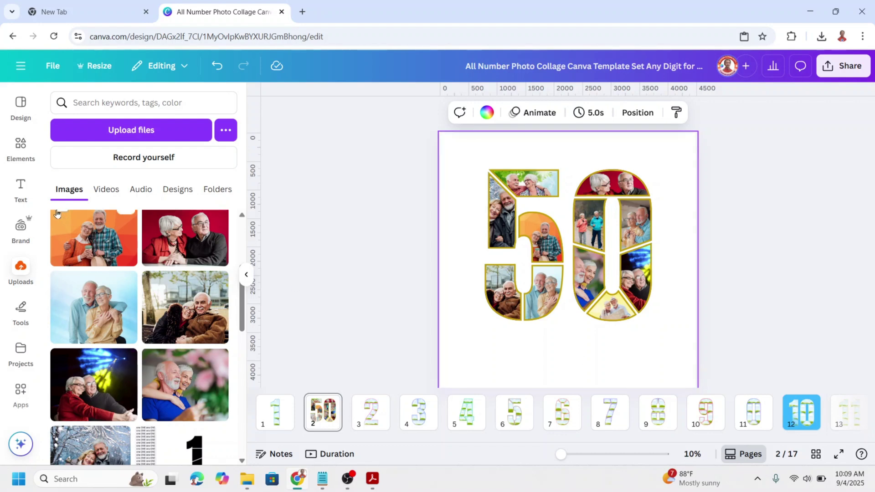
Add a subheading below the 50 reading 'Happy 50th Anniversary' and 'Mom & Dad' on two lines
{"action": "left_click", "coordinate": [21, 189]}
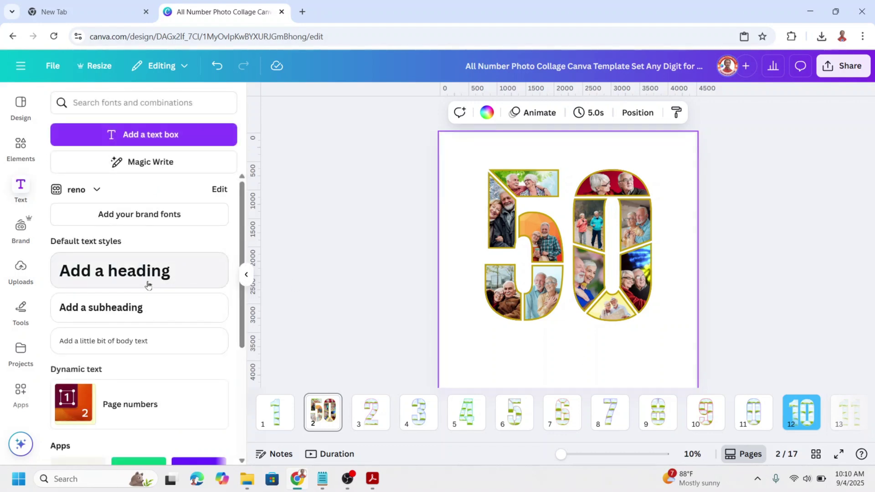
{"action": "left_click", "coordinate": [141, 307]}
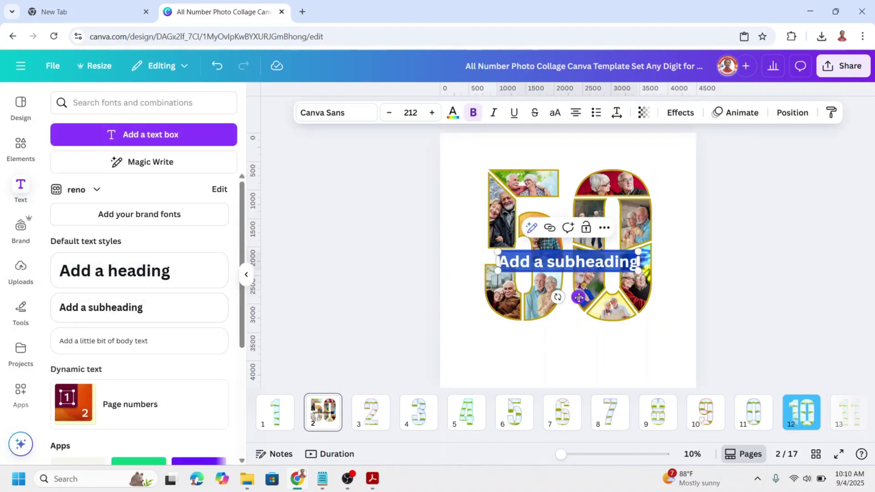
{"action": "left_click_drag", "start_coordinate": [578, 297], "coordinate": [564, 379]}
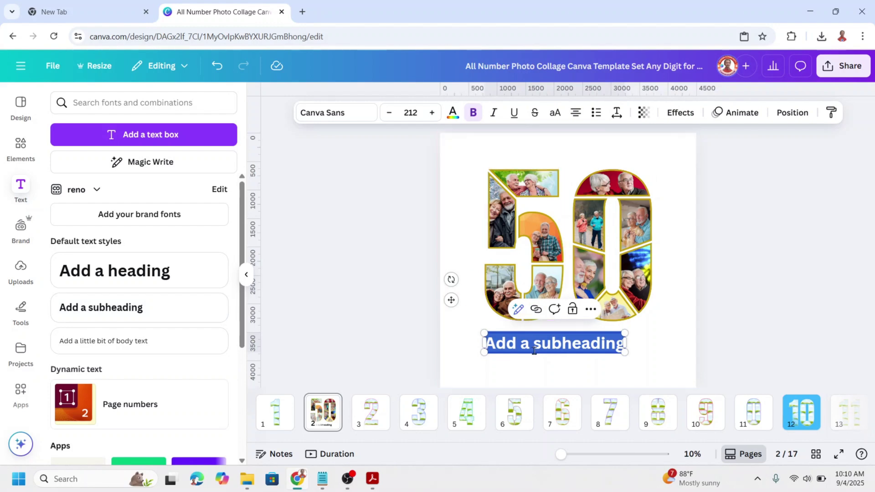
{"action": "type", "text": "Happy 50th"}
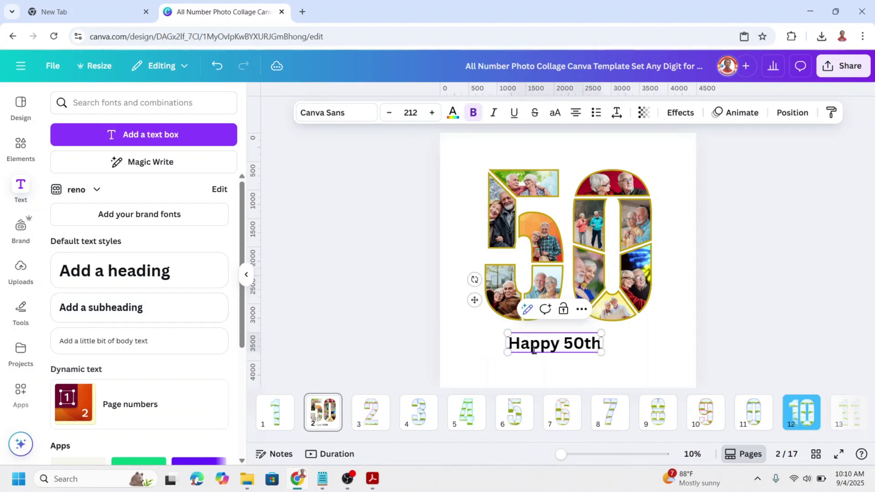
{"action": "type", "text": " Anniversary"}
{"action": "key", "text": "Return"}
{"action": "type", "text": "Mom & Dad"}
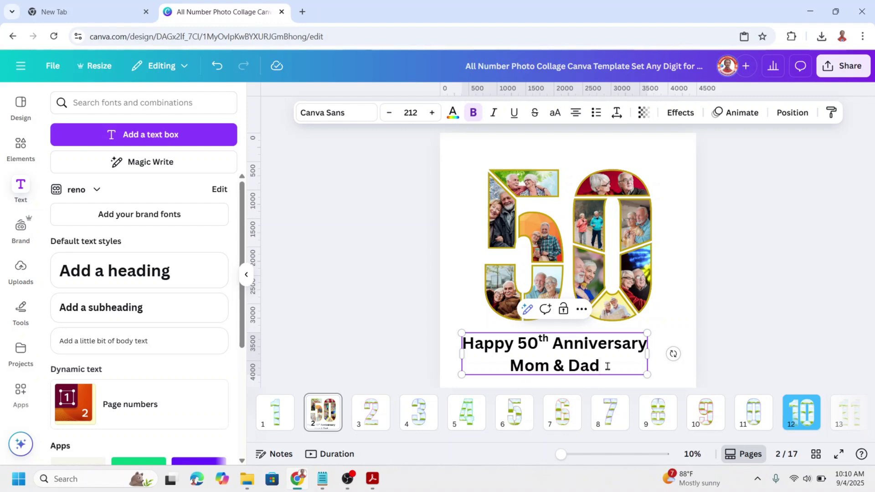
{"action": "left_click_drag", "start_coordinate": [607, 367], "coordinate": [454, 347]}
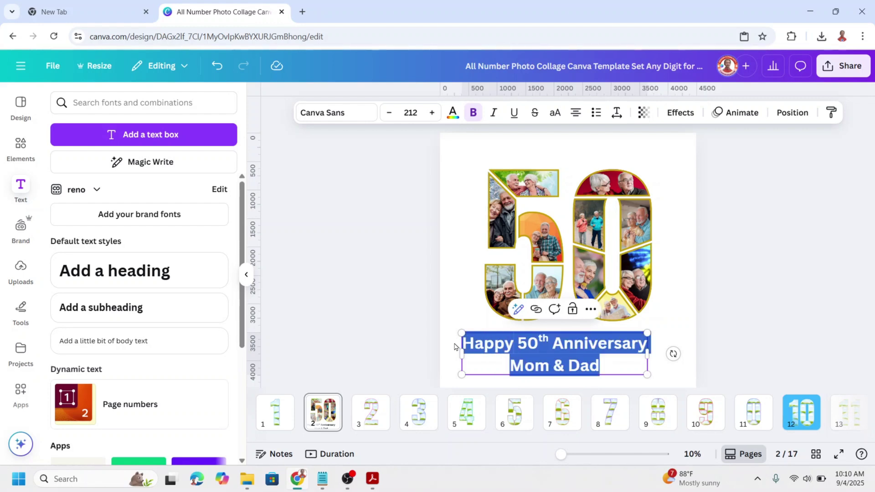
Set the caption to the Alex Brush font, enlarge it to size 242, and centre it under the 50
{"action": "left_click", "coordinate": [329, 115]}
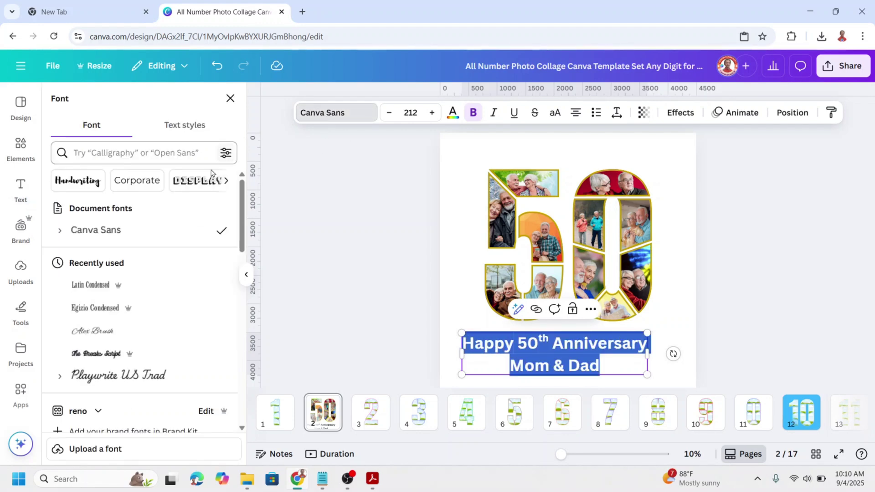
{"action": "left_click", "coordinate": [114, 331]}
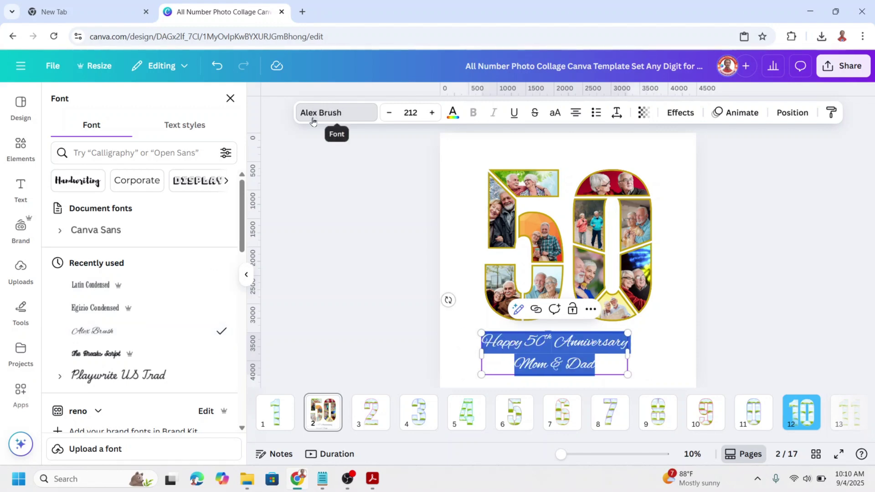
{"action": "left_click_drag", "start_coordinate": [627, 333], "coordinate": [648, 327]}
{"action": "key", "text": "Escape"}
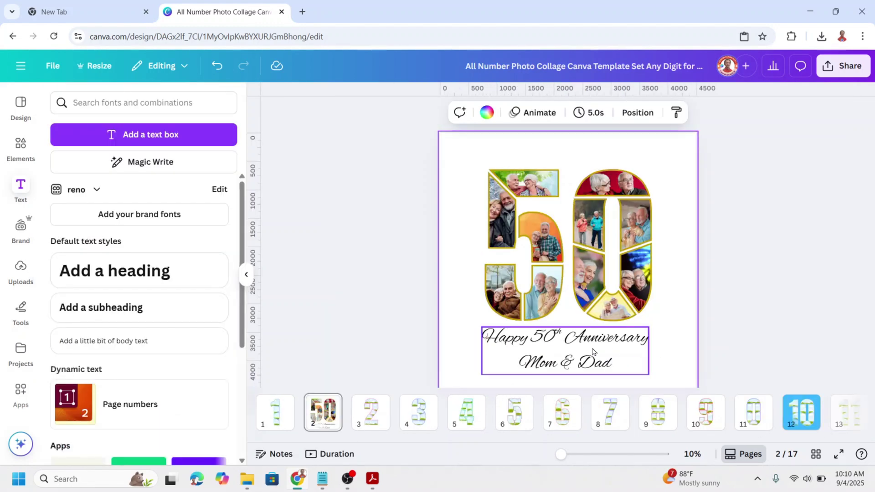
{"action": "left_click_drag", "start_coordinate": [593, 348], "coordinate": [597, 350]}
{"action": "scroll", "coordinate": [711, 324], "scroll_direction": "down", "scroll_amount": 1}
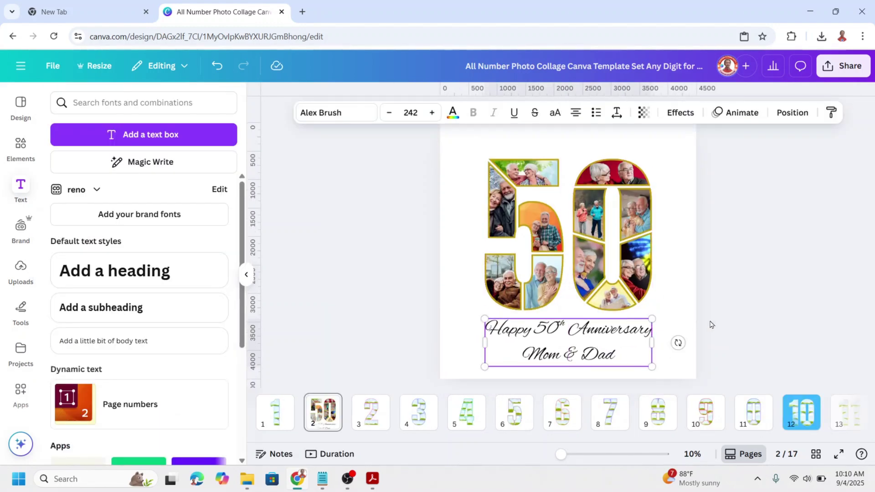
{"action": "scroll", "coordinate": [711, 324], "scroll_direction": "up", "scroll_amount": 1}
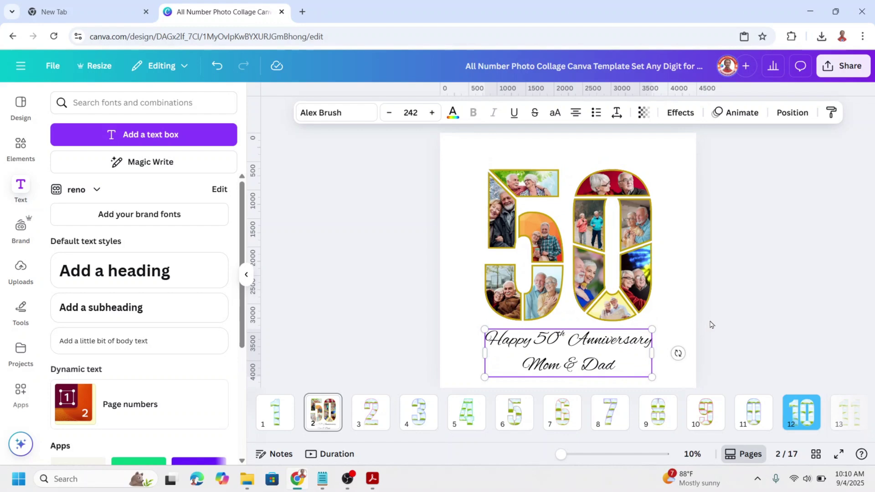
Make the page 2 background light grey
{"action": "left_click", "coordinate": [661, 163]}
{"action": "left_click", "coordinate": [487, 112]}
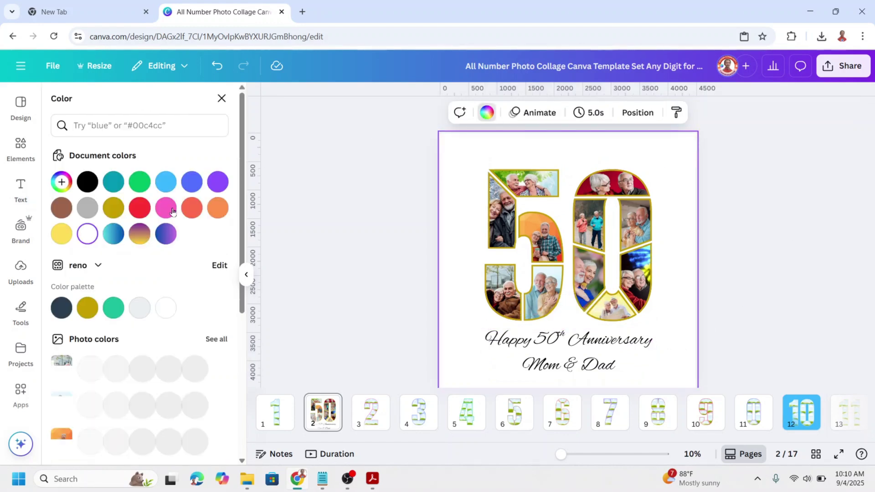
{"action": "left_click", "coordinate": [142, 308]}
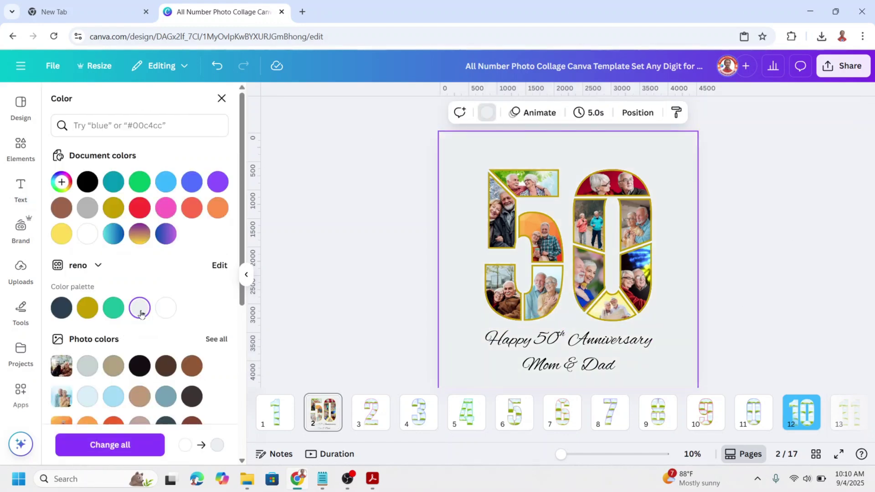
{"action": "left_click", "coordinate": [756, 274]}
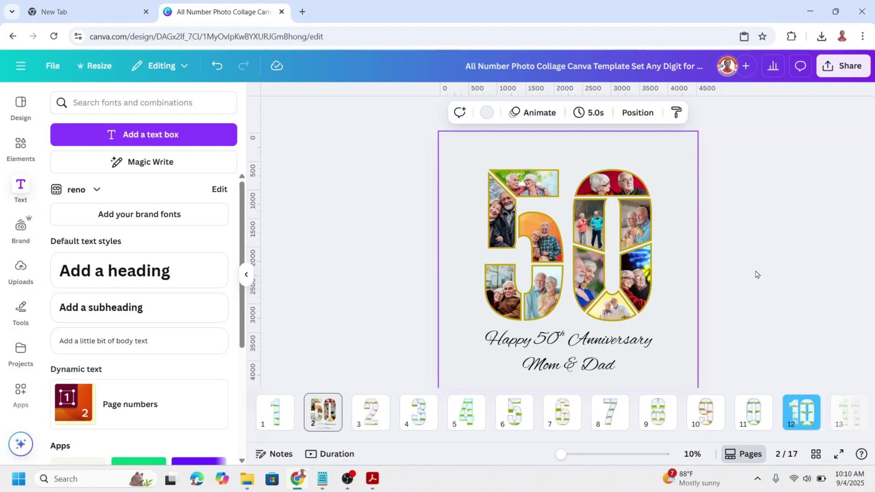
Download only the current page 2 as a PNG file
{"action": "left_click", "coordinate": [843, 67]}
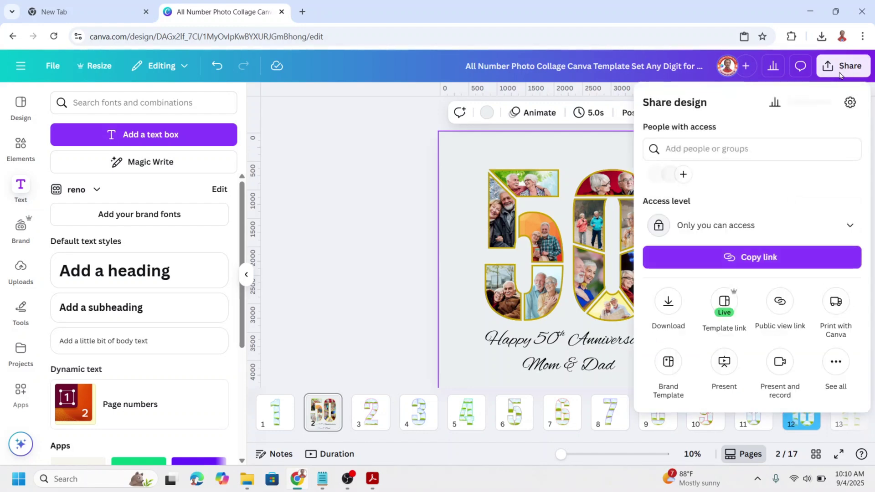
{"action": "left_click", "coordinate": [668, 301]}
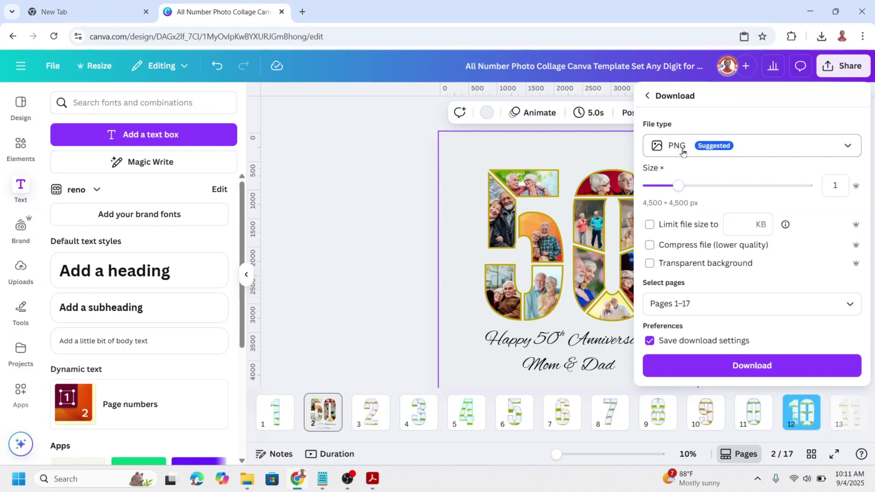
{"action": "left_click", "coordinate": [716, 305]}
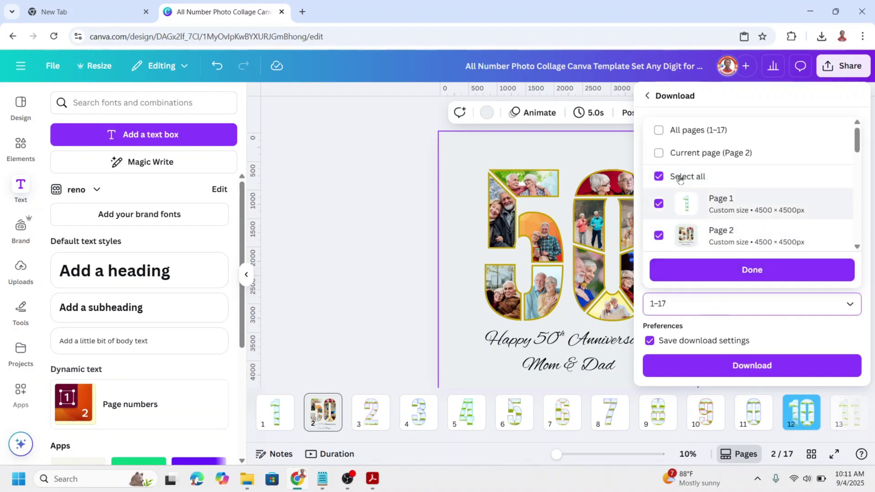
{"action": "left_click", "coordinate": [692, 154]}
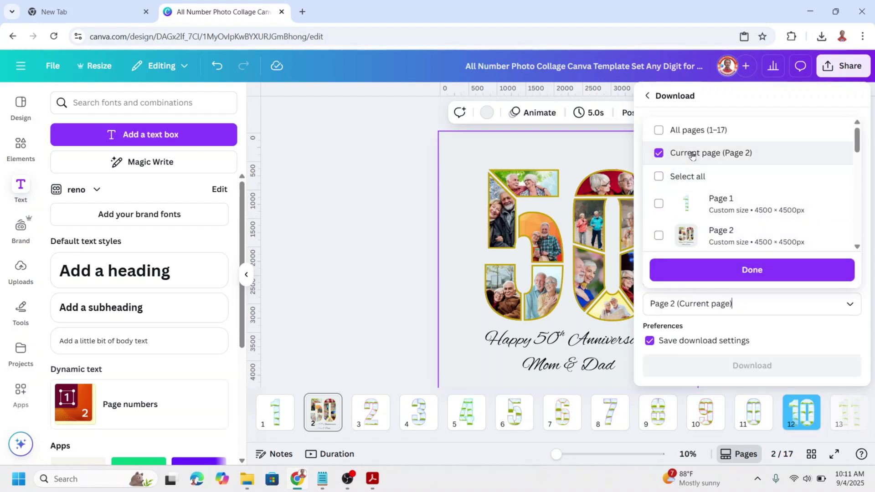
{"action": "left_click", "coordinate": [744, 271]}
{"action": "left_click", "coordinate": [761, 368]}
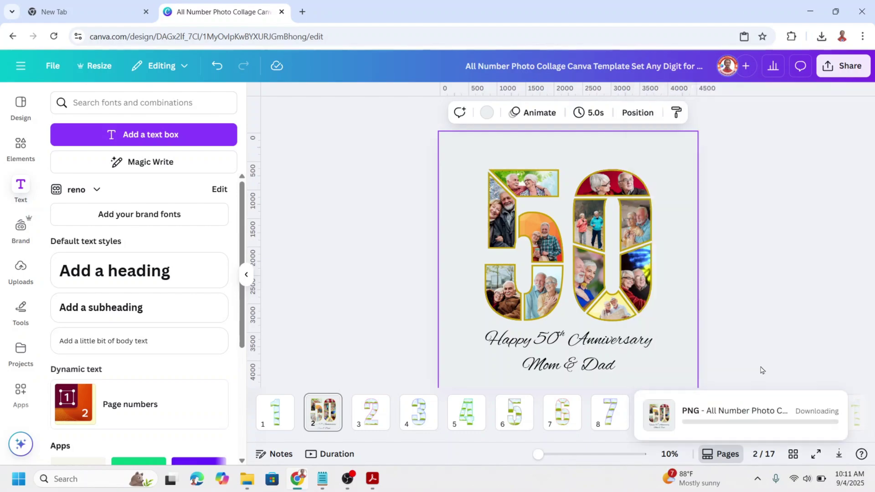